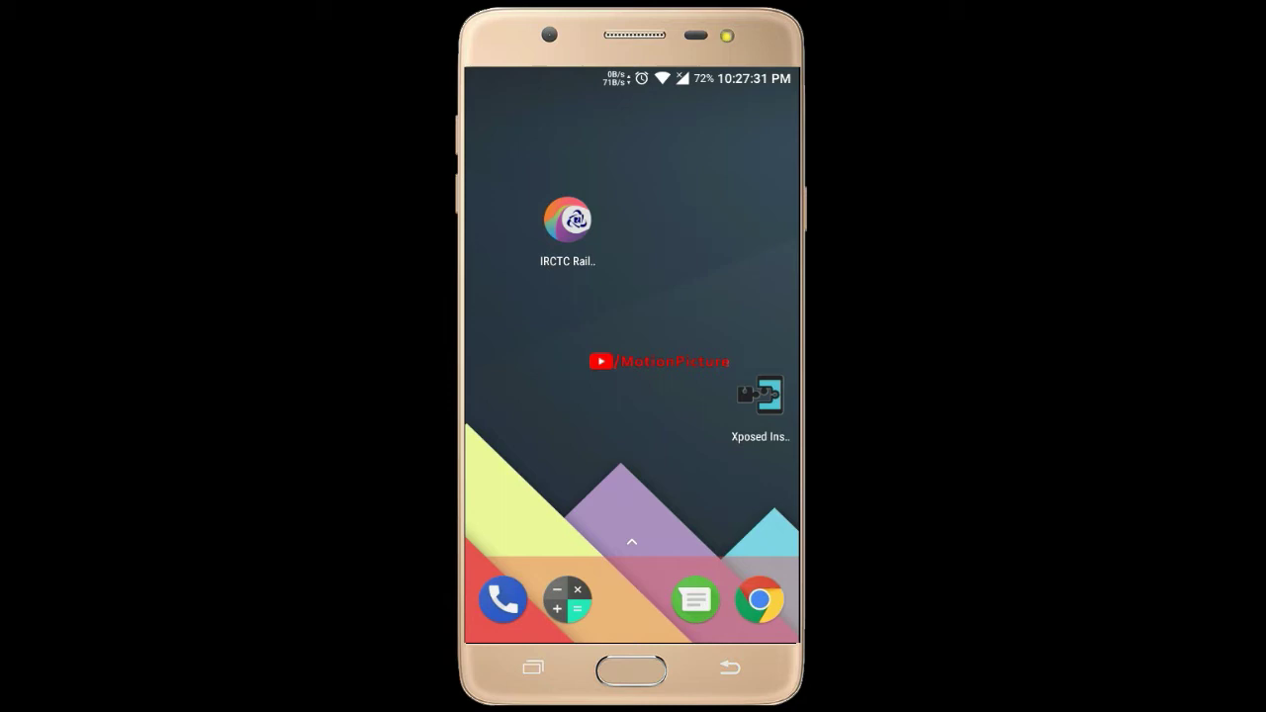
- Search Xposed Installer's Download repository for 'rootclock' to list the RootCloak modules
click(759, 396)
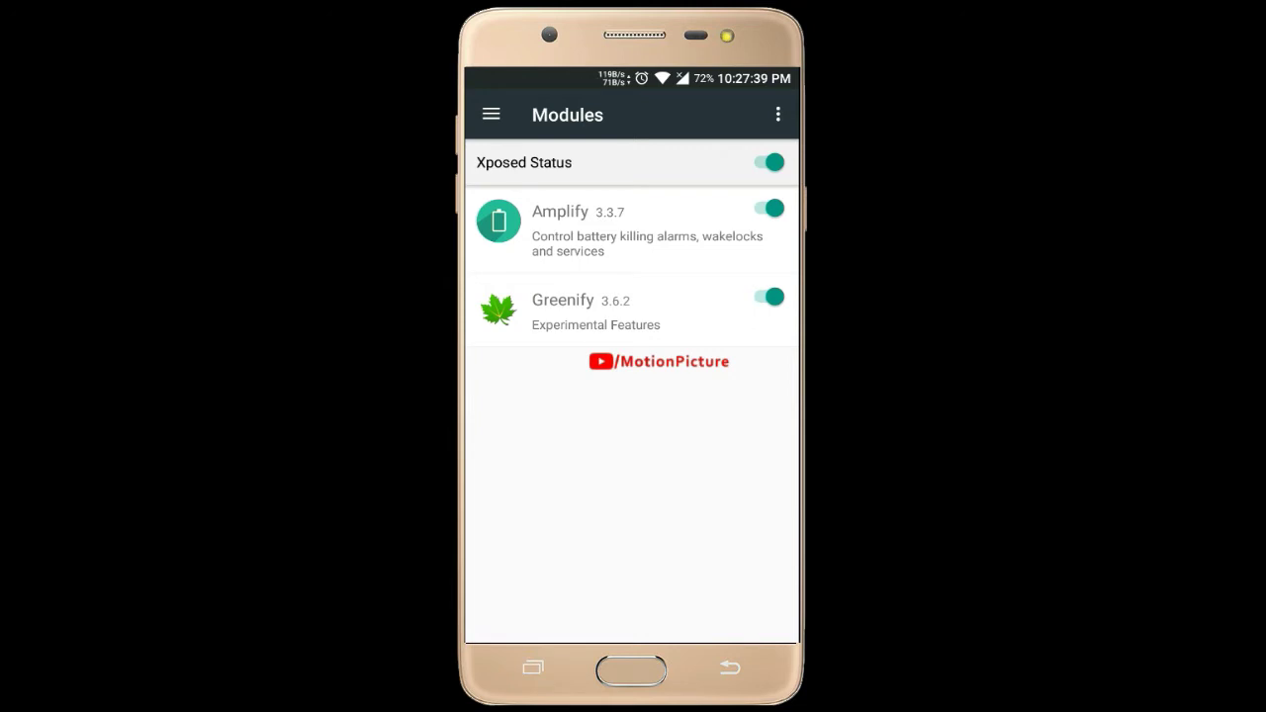
click(490, 115)
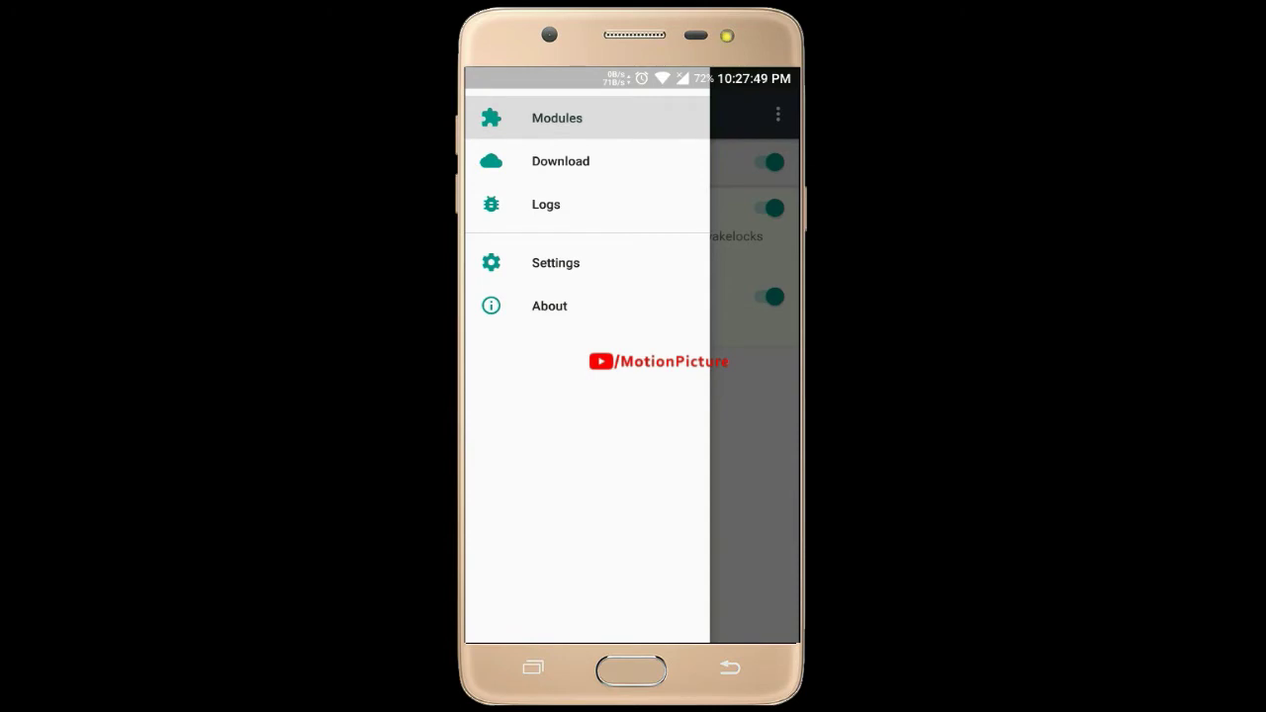
click(561, 161)
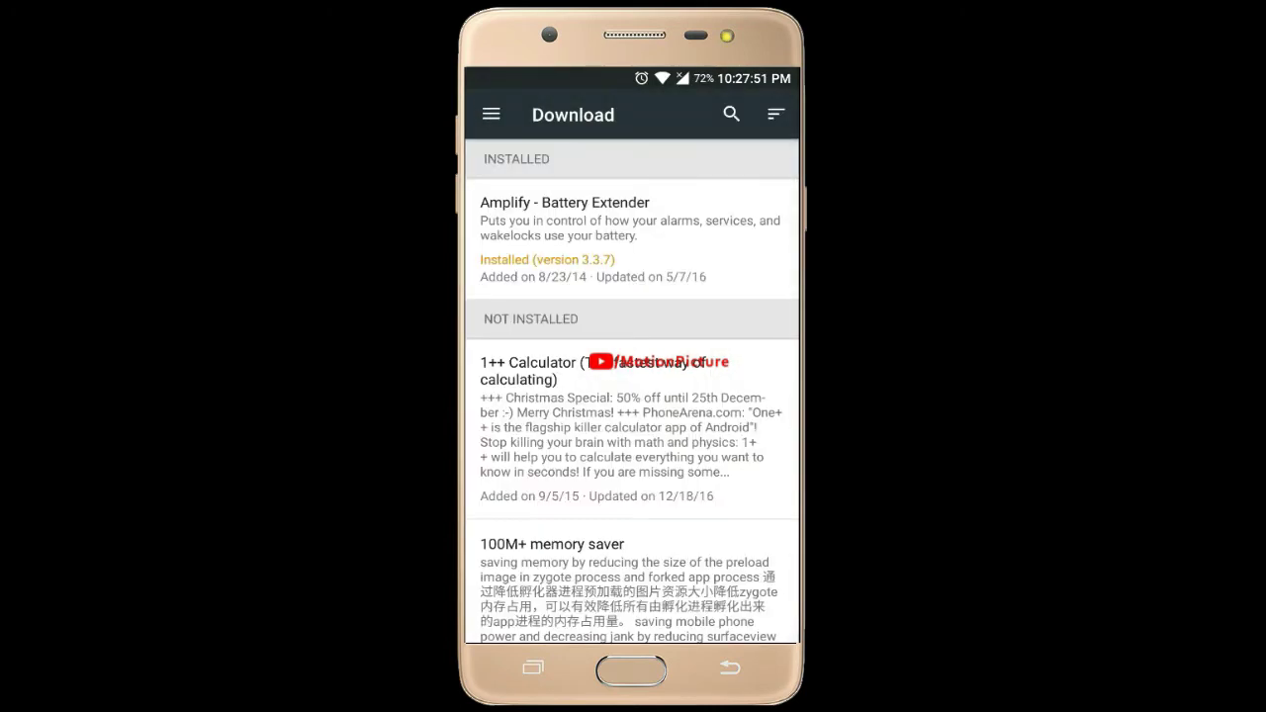
click(731, 114)
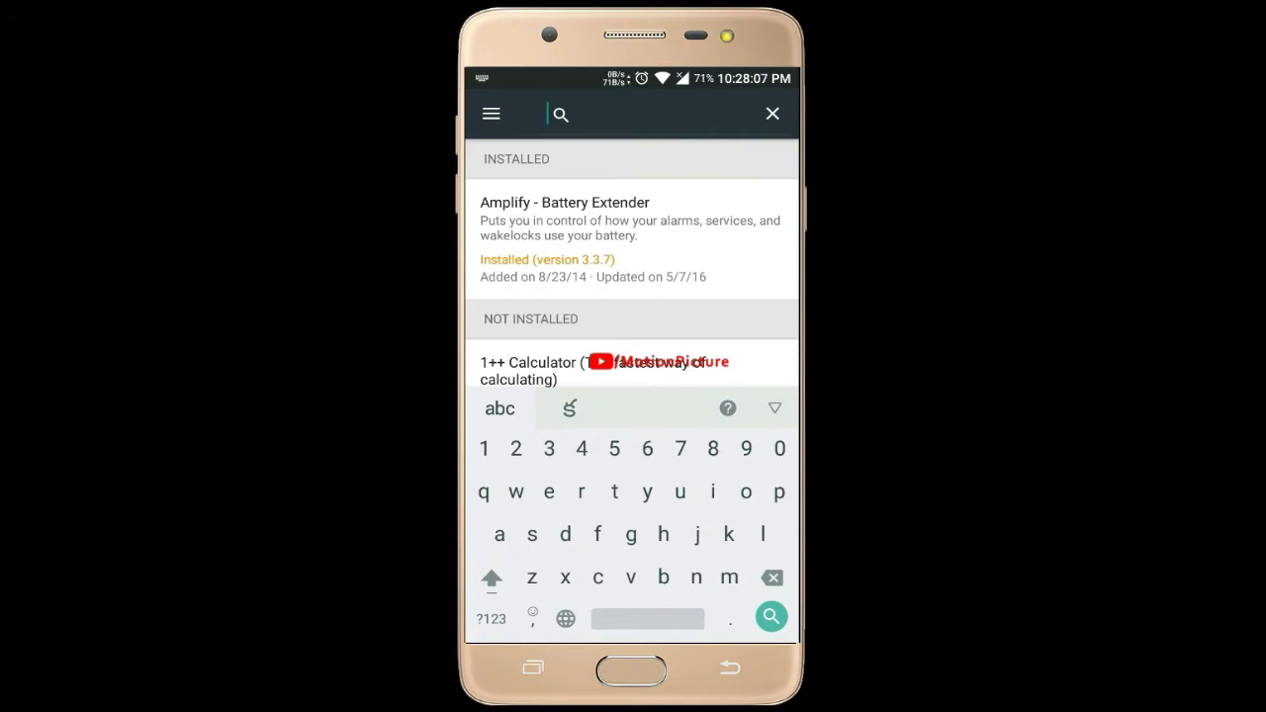
click(584, 492)
text(oo)
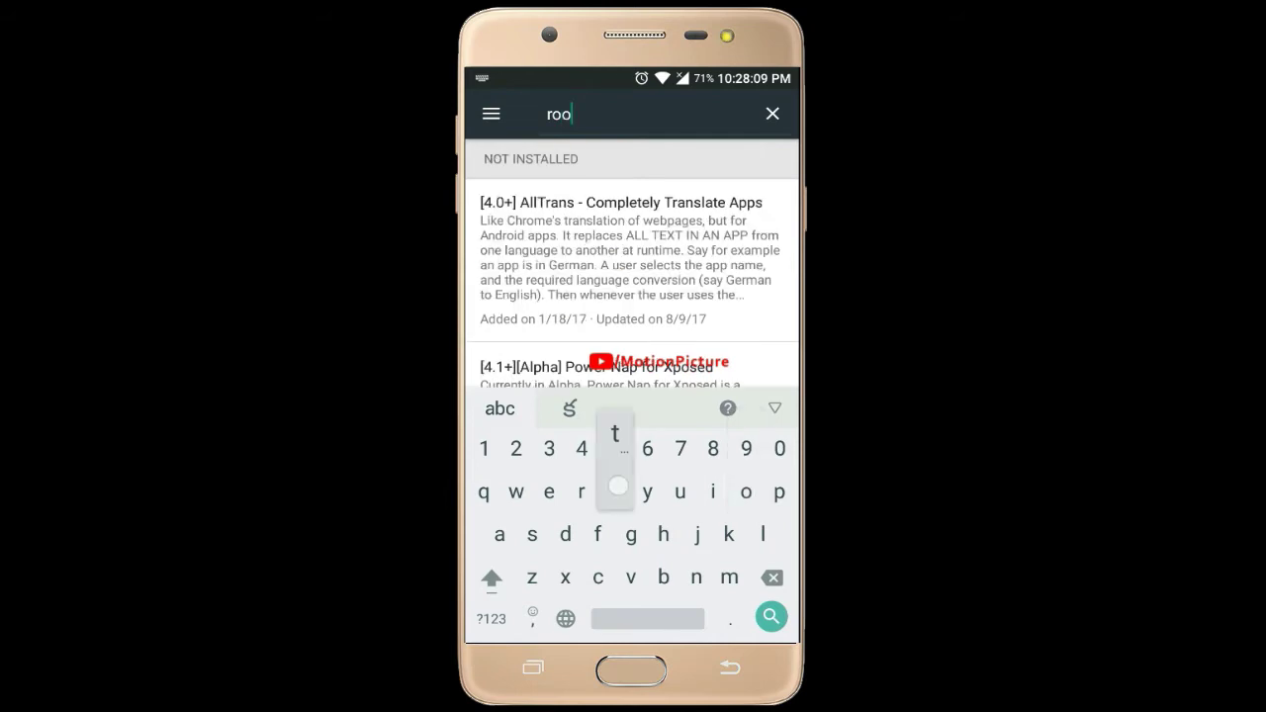
text(tclo)
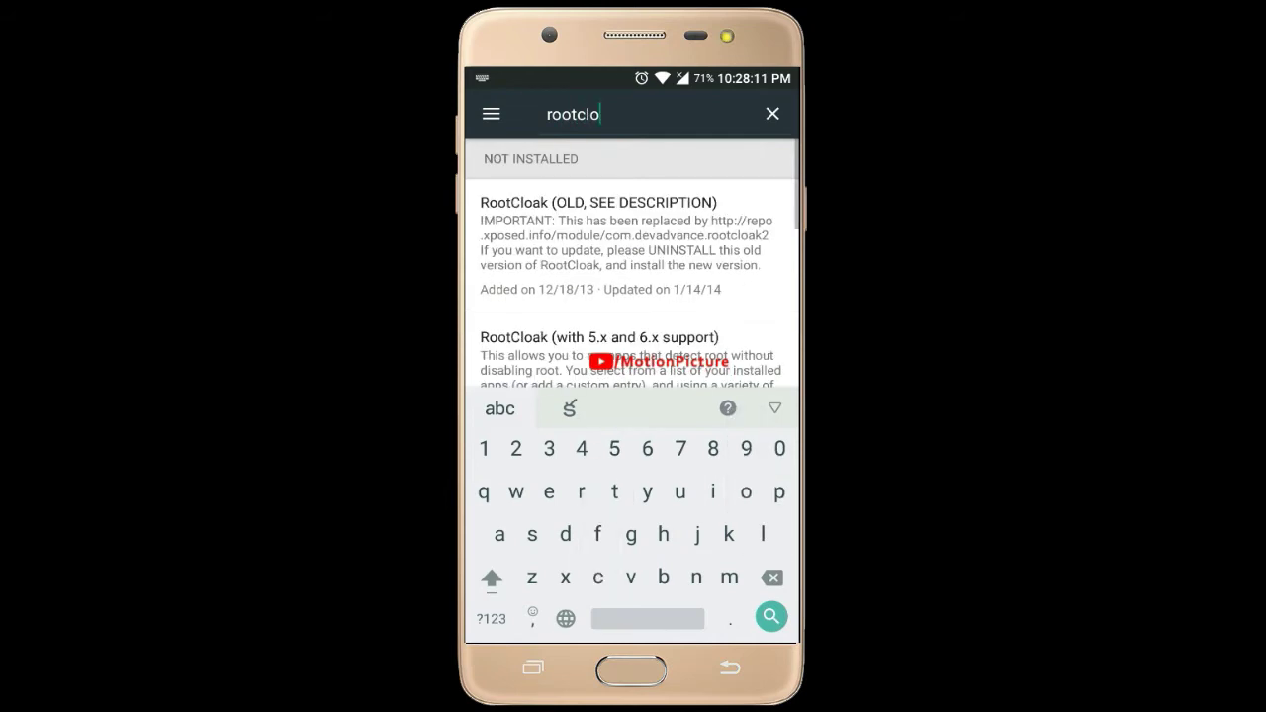
text(ck)
click(775, 408)
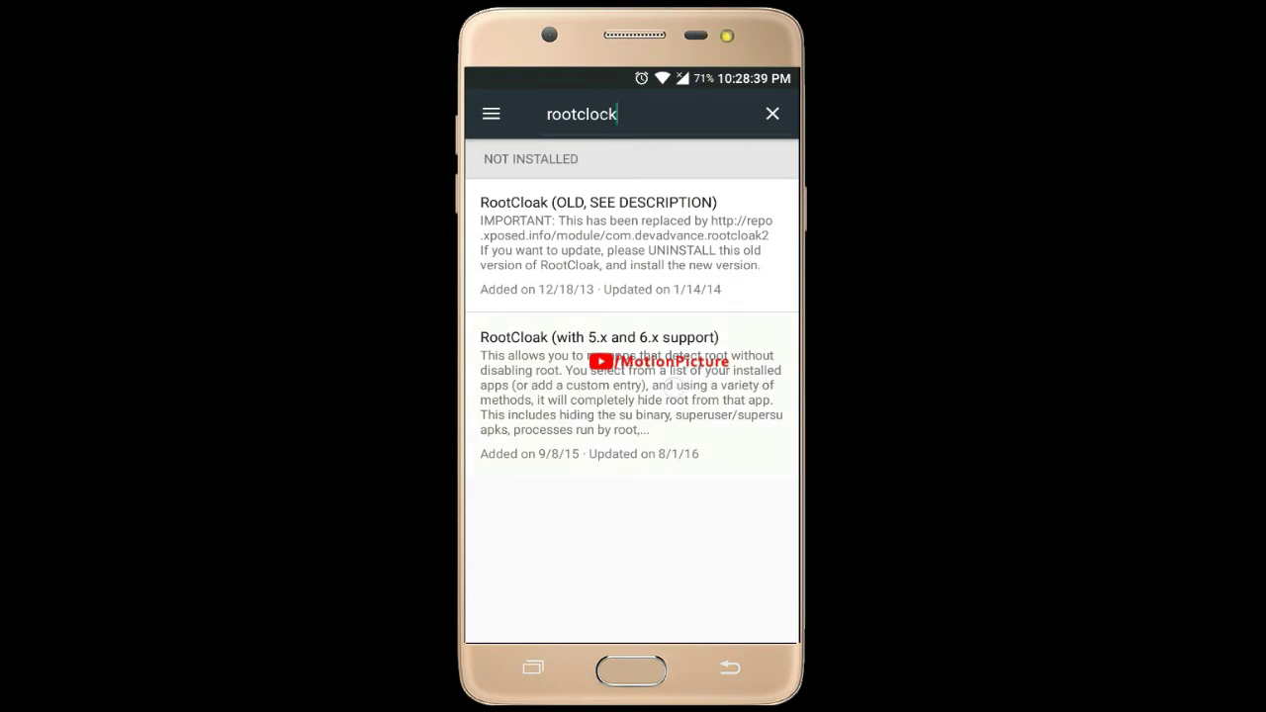
- Download version 2.1.1 of RootCloak (with 5.x and 6.x support) from its Versions list
click(631, 393)
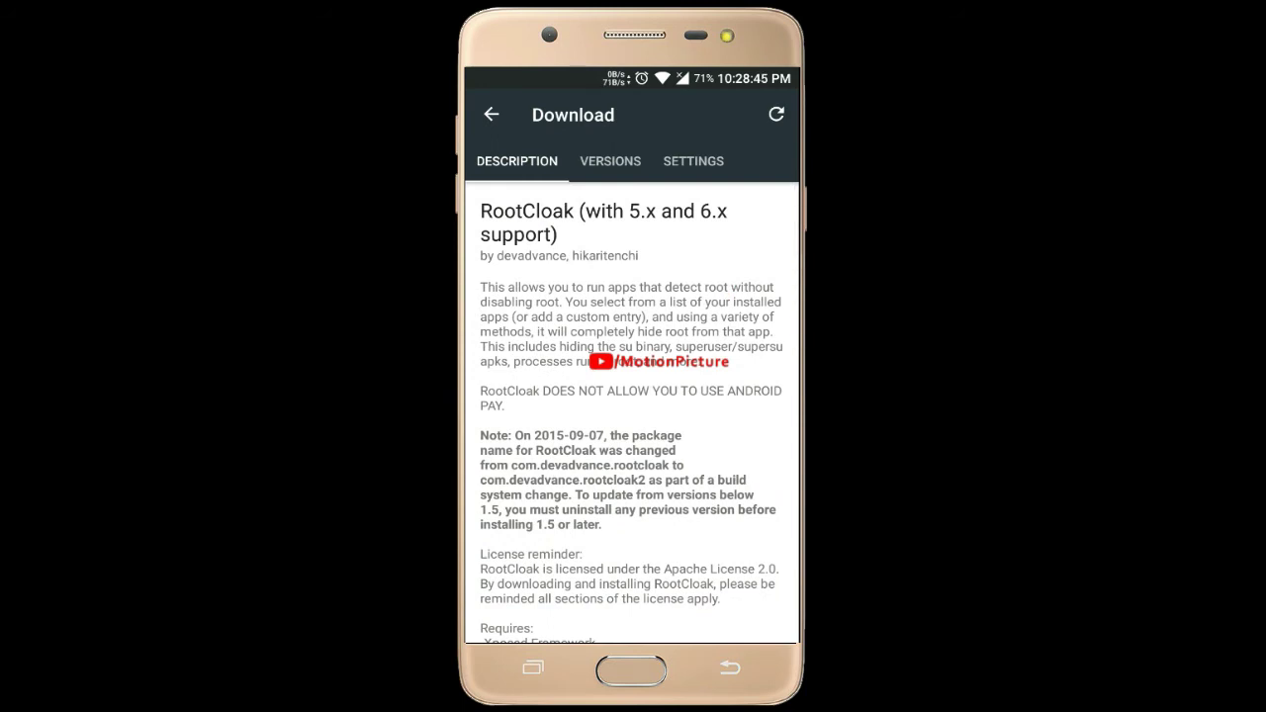
click(611, 161)
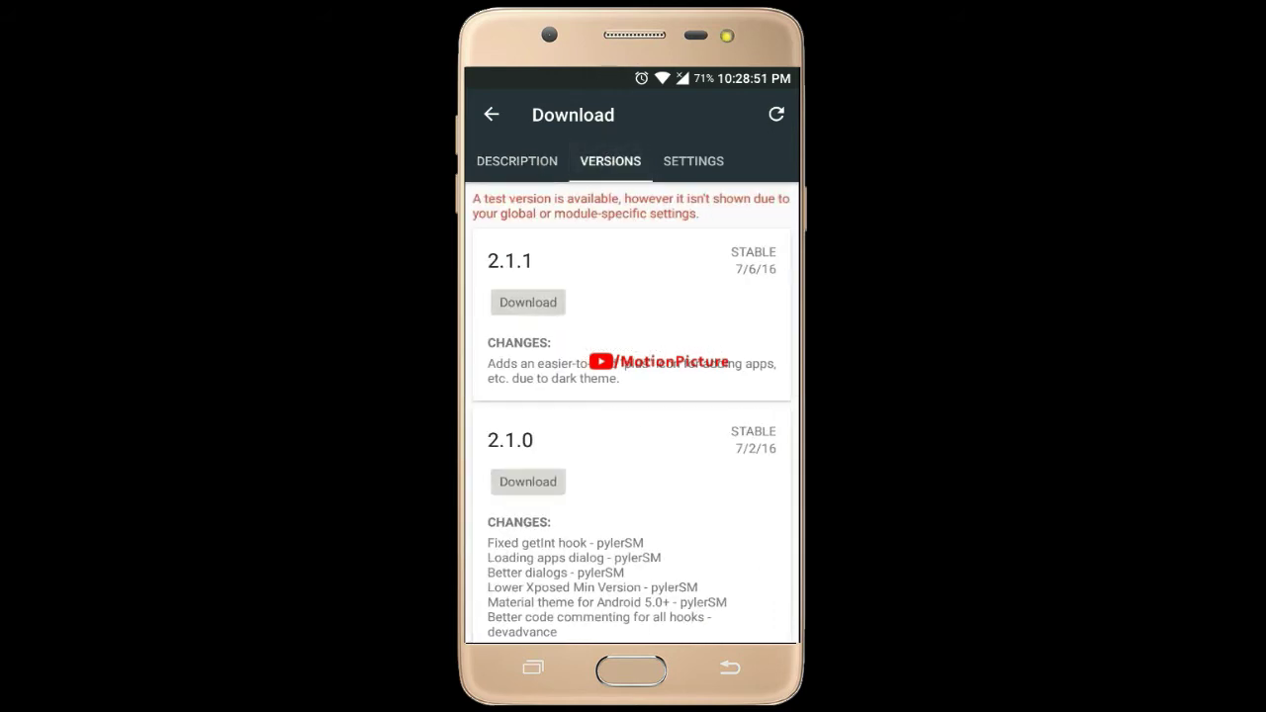
click(528, 302)
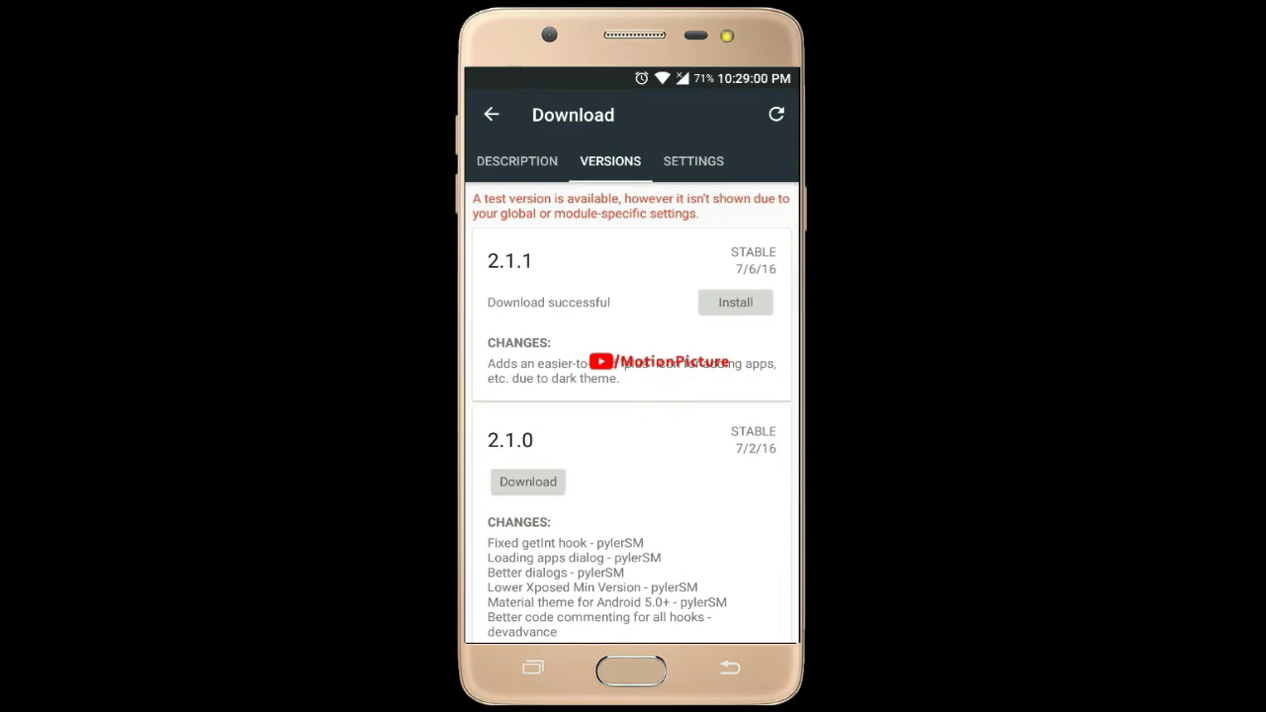
- Install RootCloak 2.1.1, allowing the unknown-source installation just once
click(735, 301)
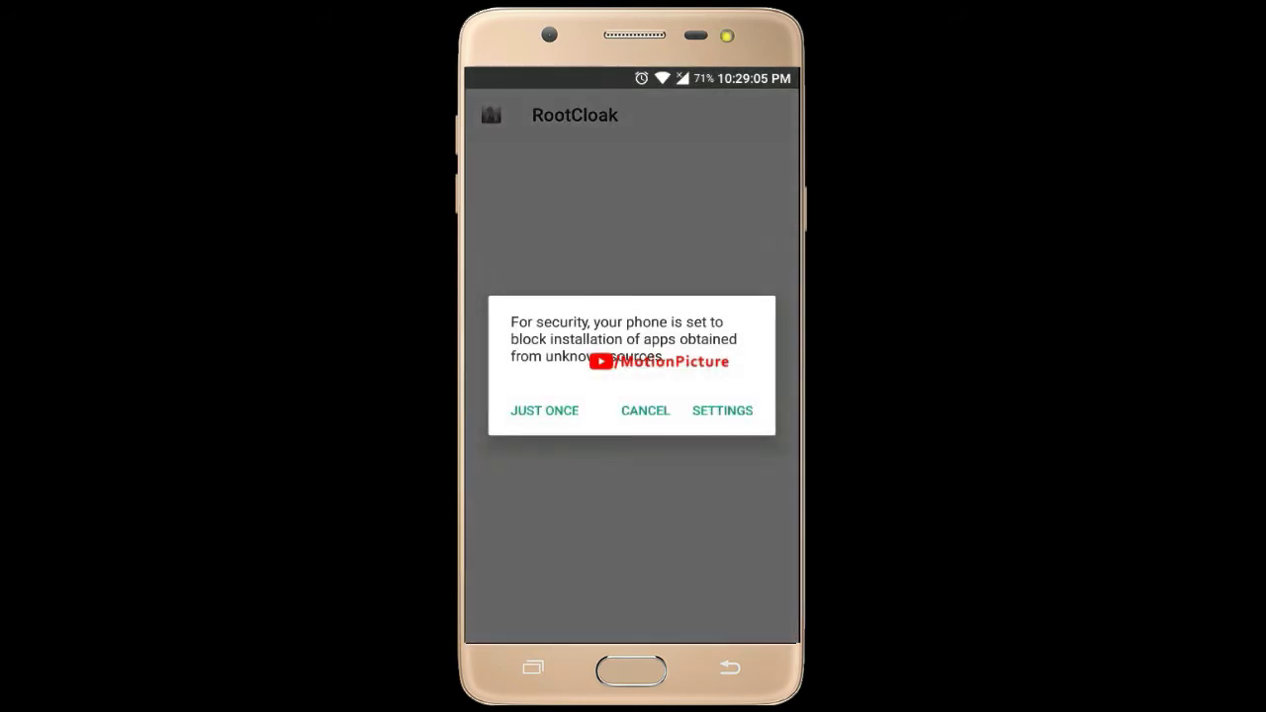
click(544, 410)
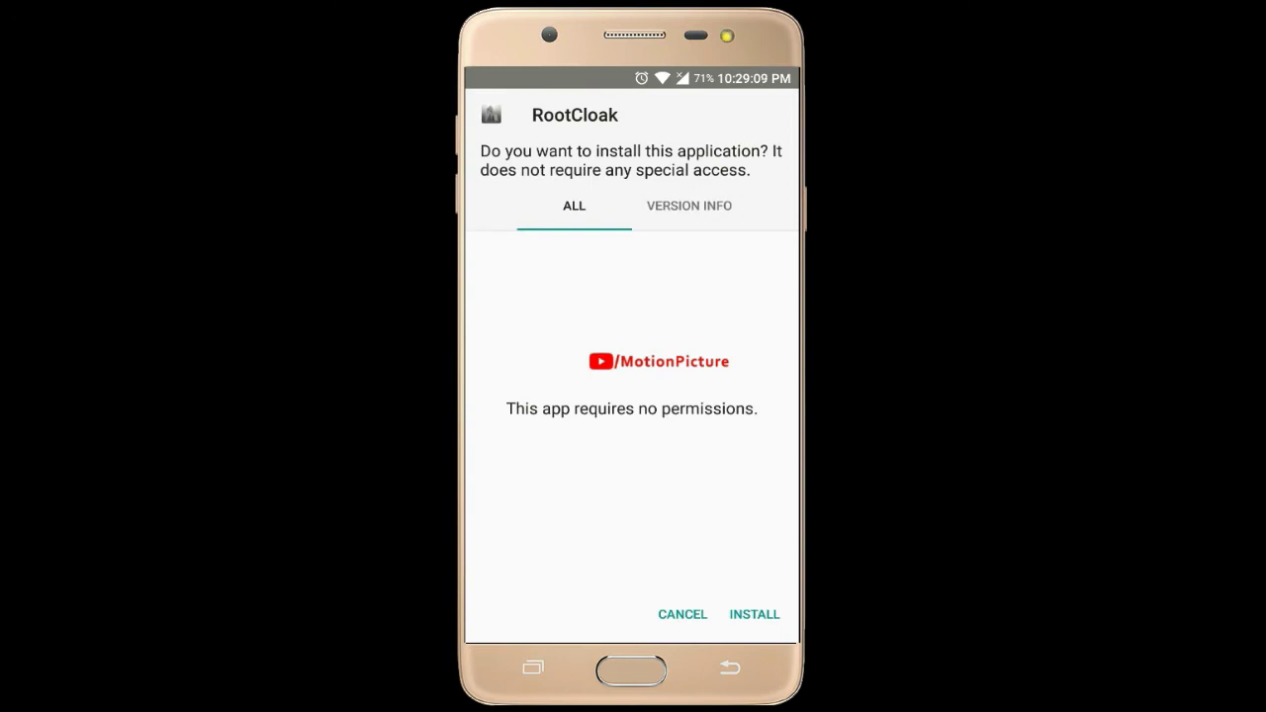
click(755, 615)
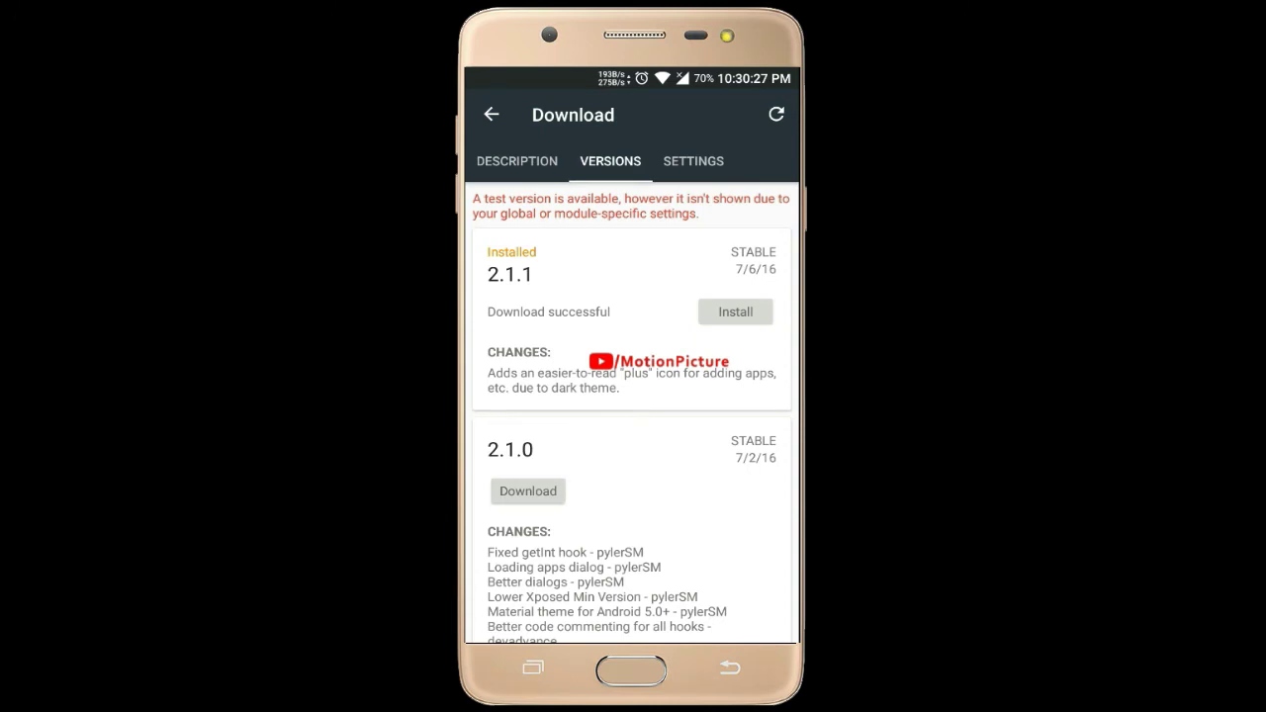
- Switch on the RootCloak module in Xposed Installer's Modules list
click(492, 115)
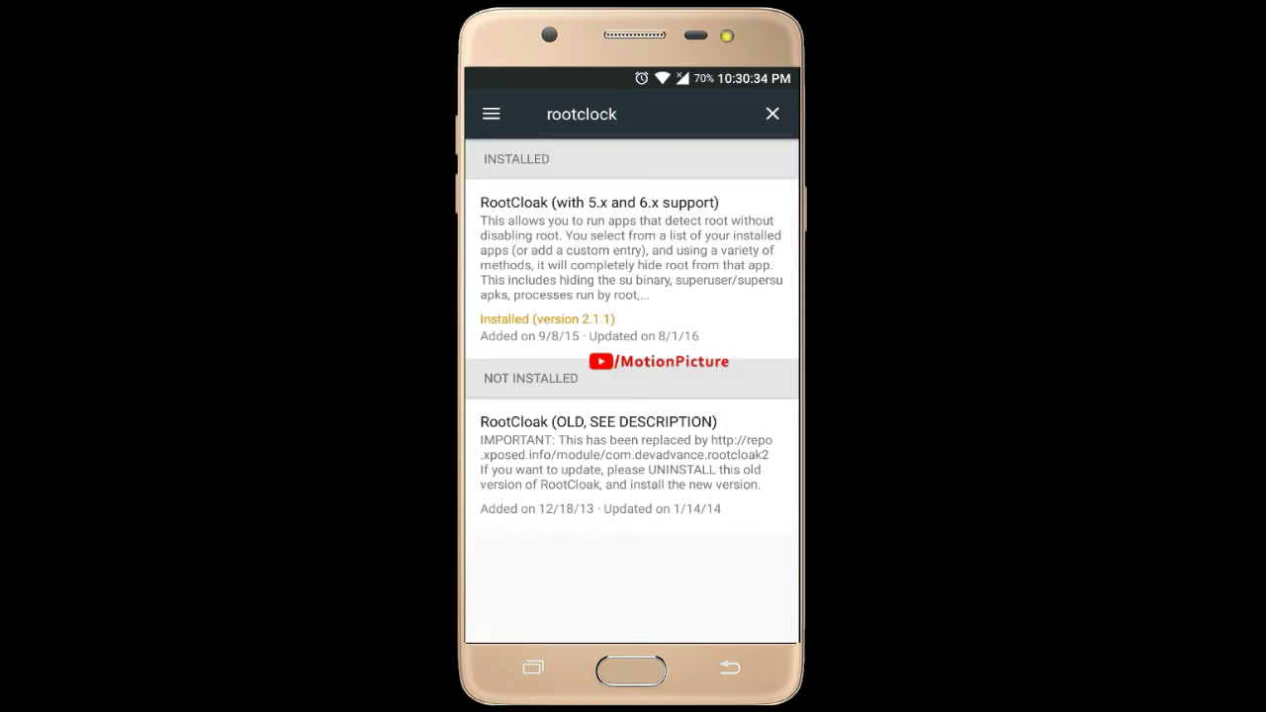
click(491, 115)
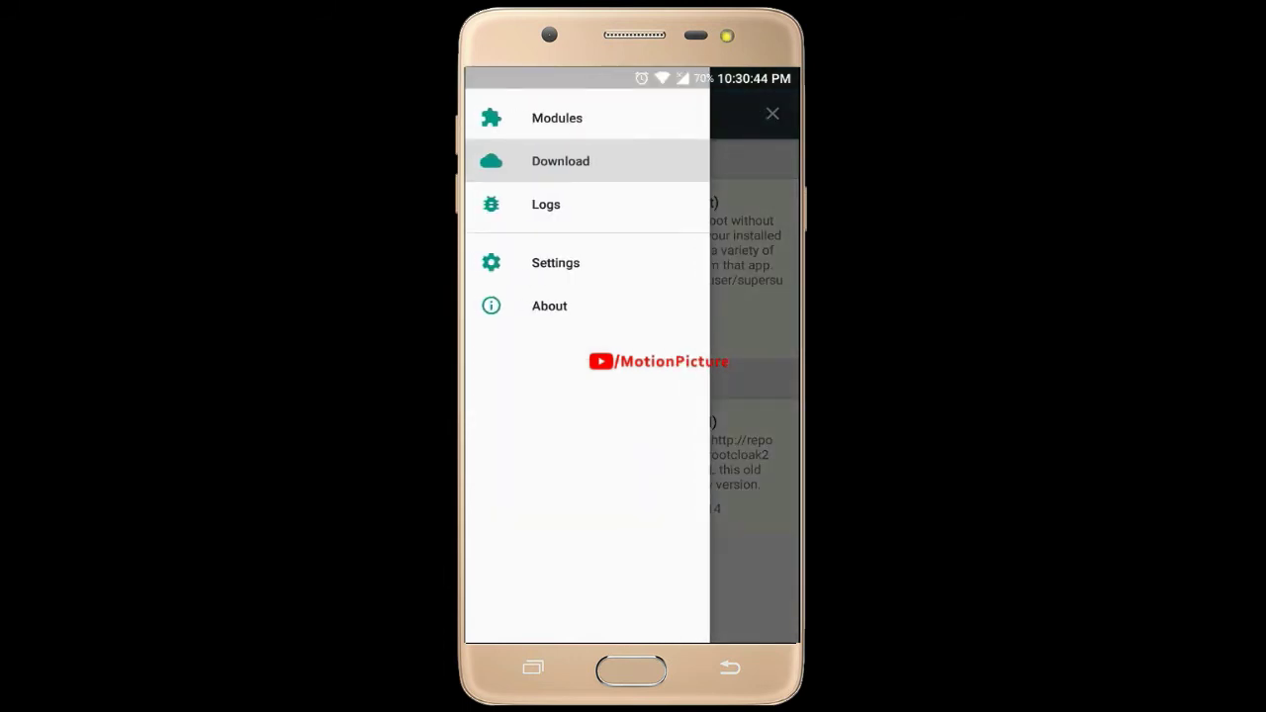
click(577, 115)
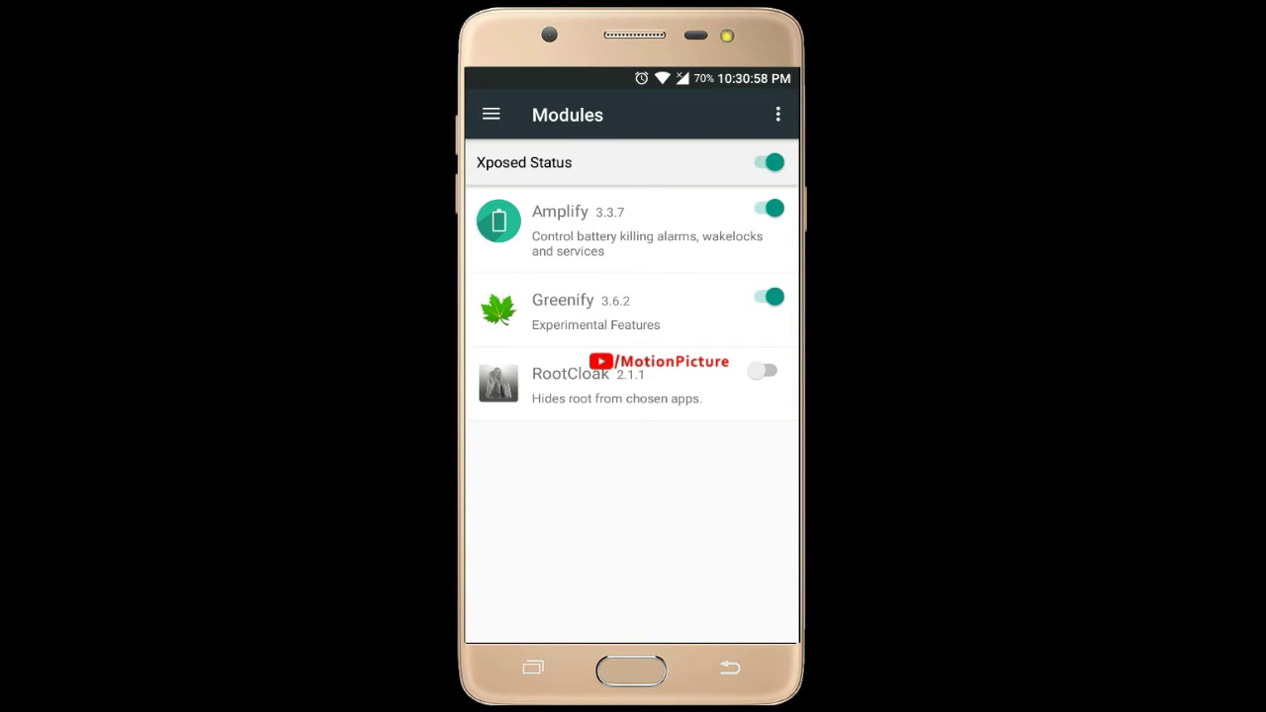
click(767, 371)
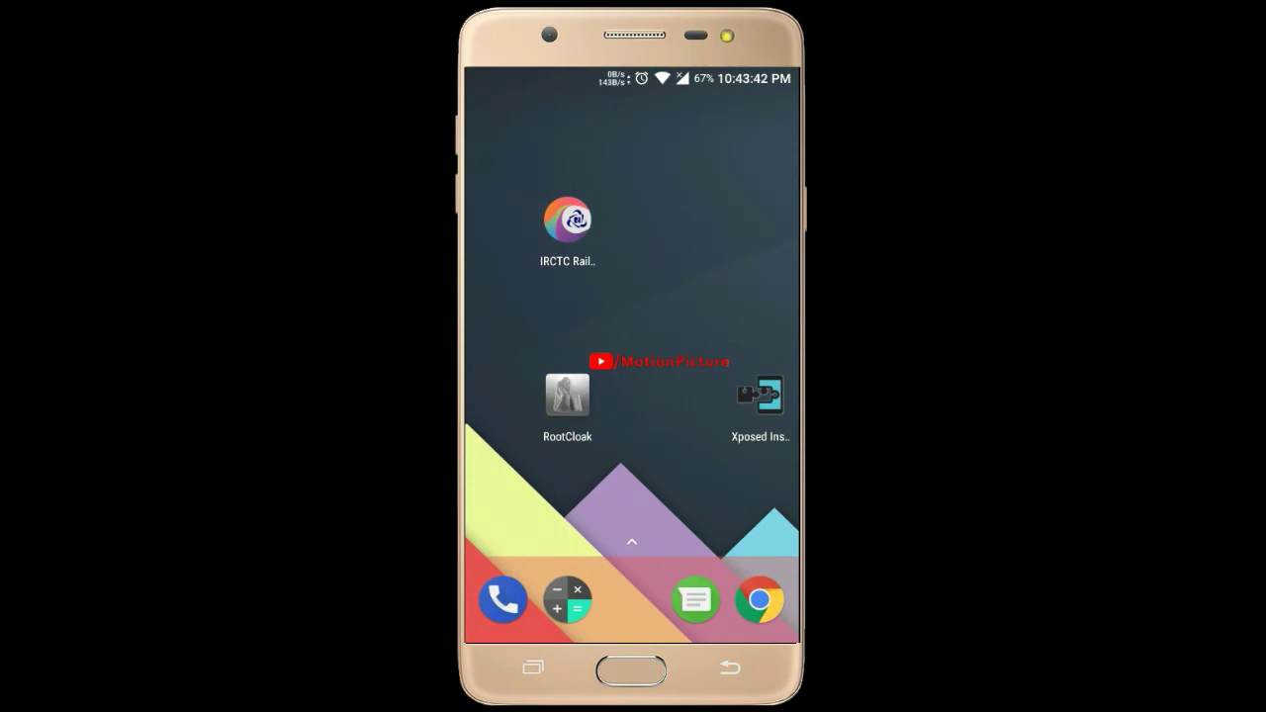
- Add IRCTC Rail Connect to RootCloak's hide list, then return to the home screen
click(567, 395)
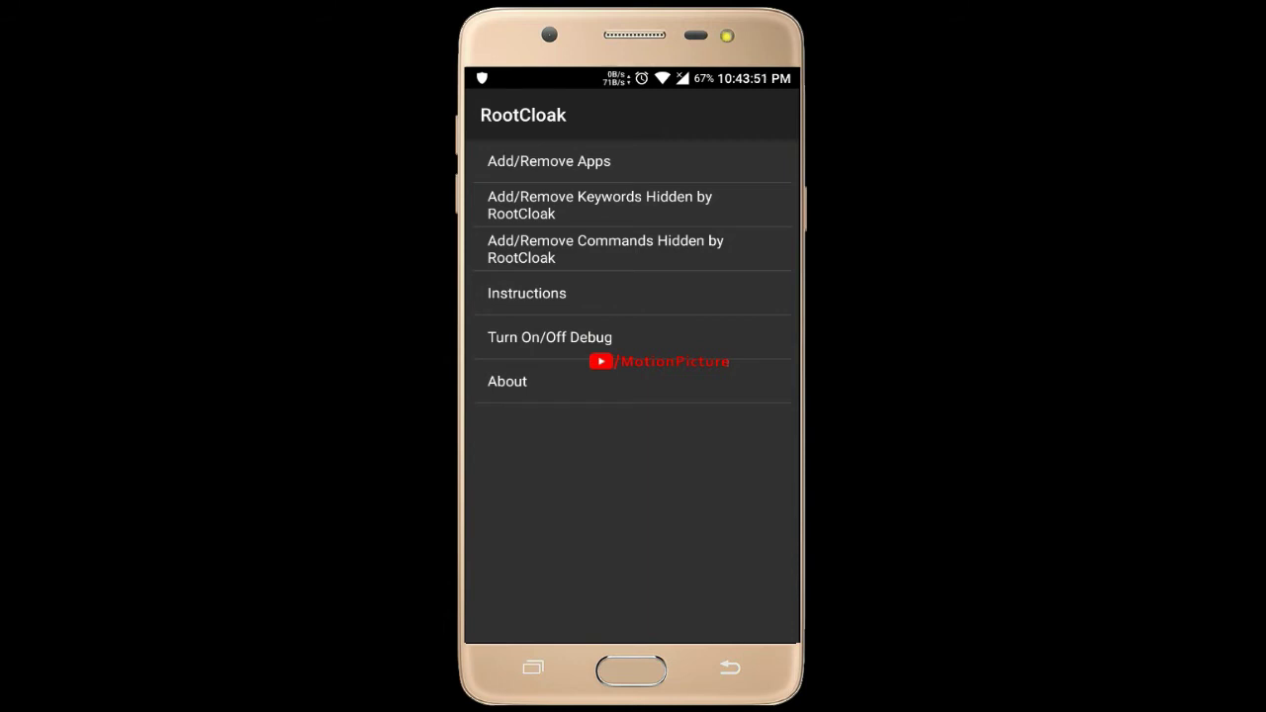
click(564, 160)
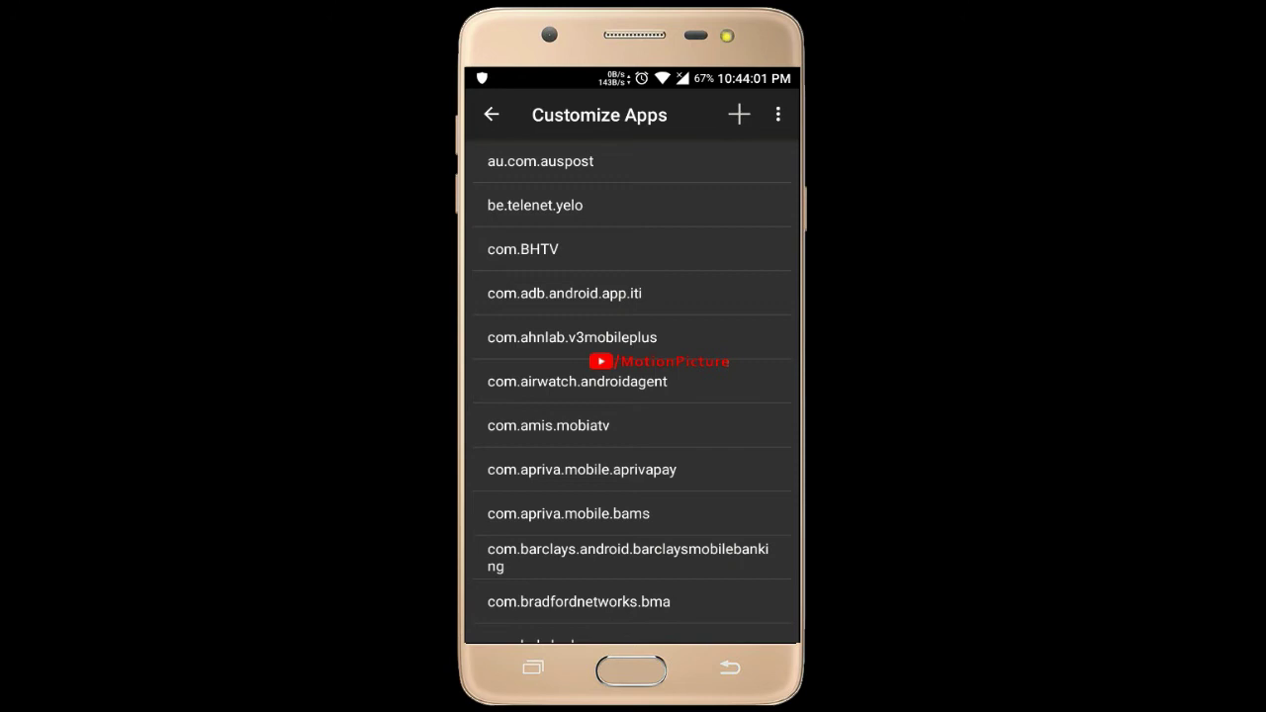
click(739, 114)
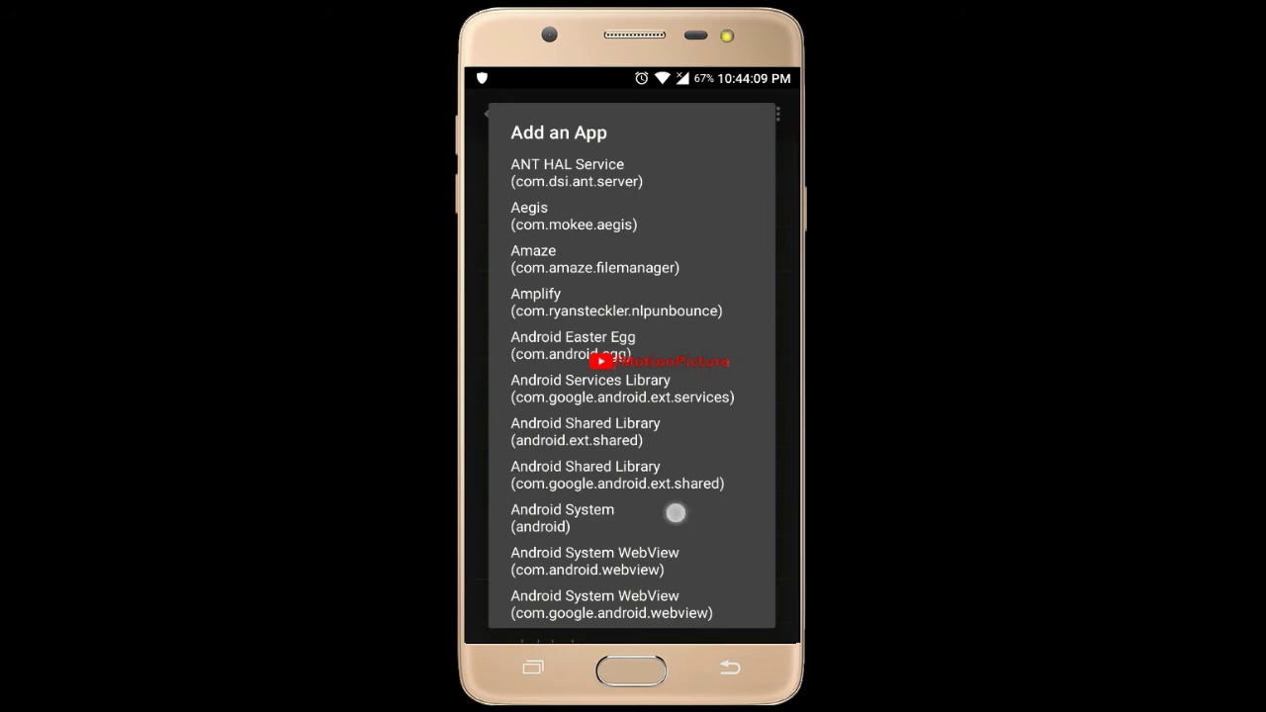
scroll(678, 511, down, 15)
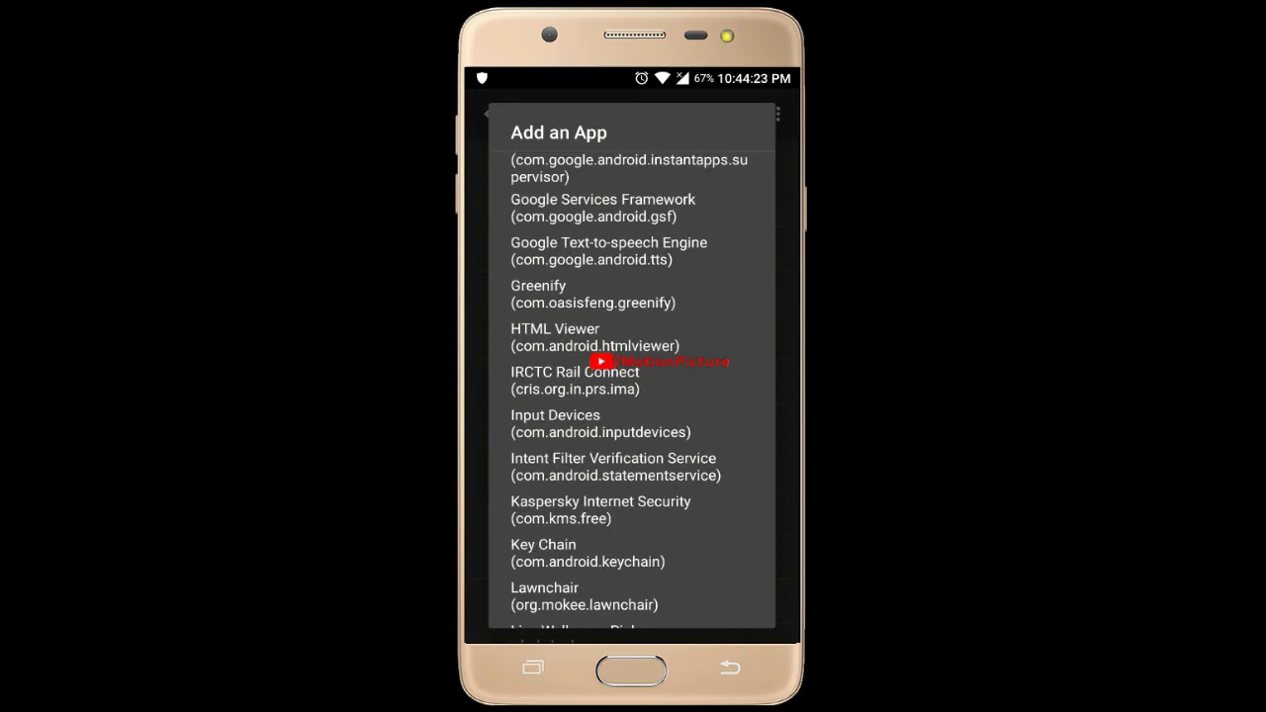
click(596, 380)
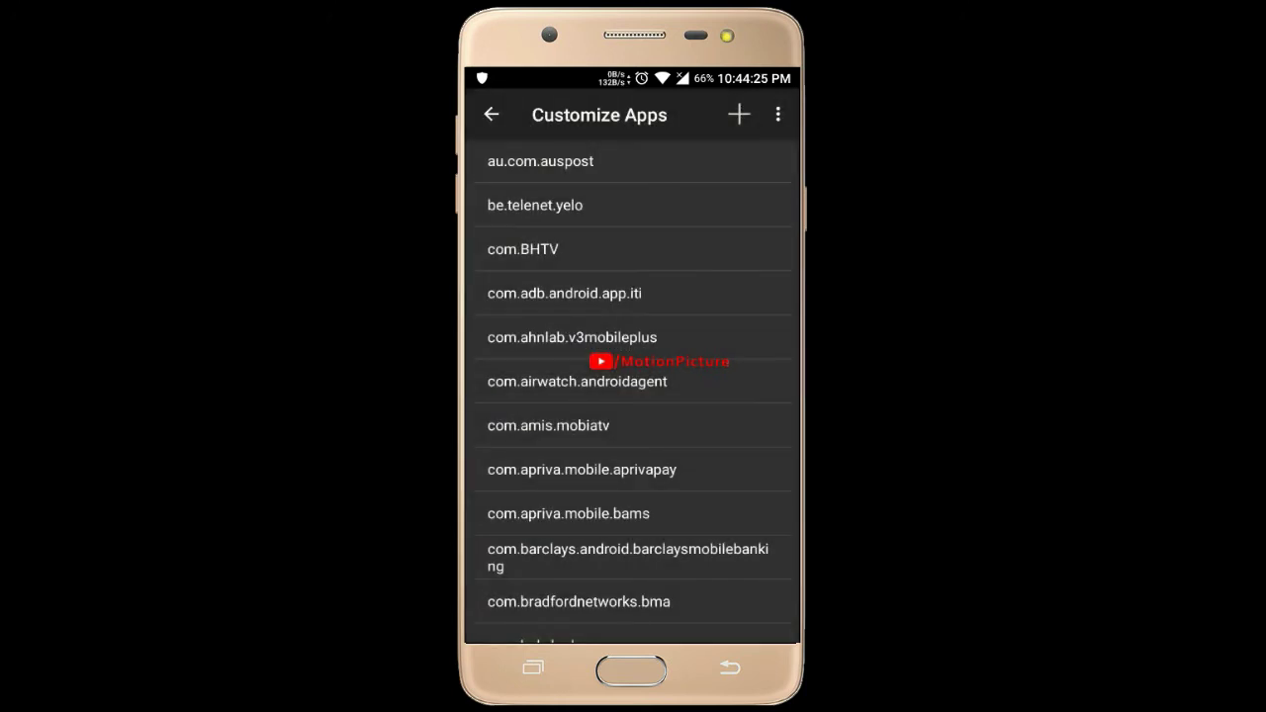
key(Escape)
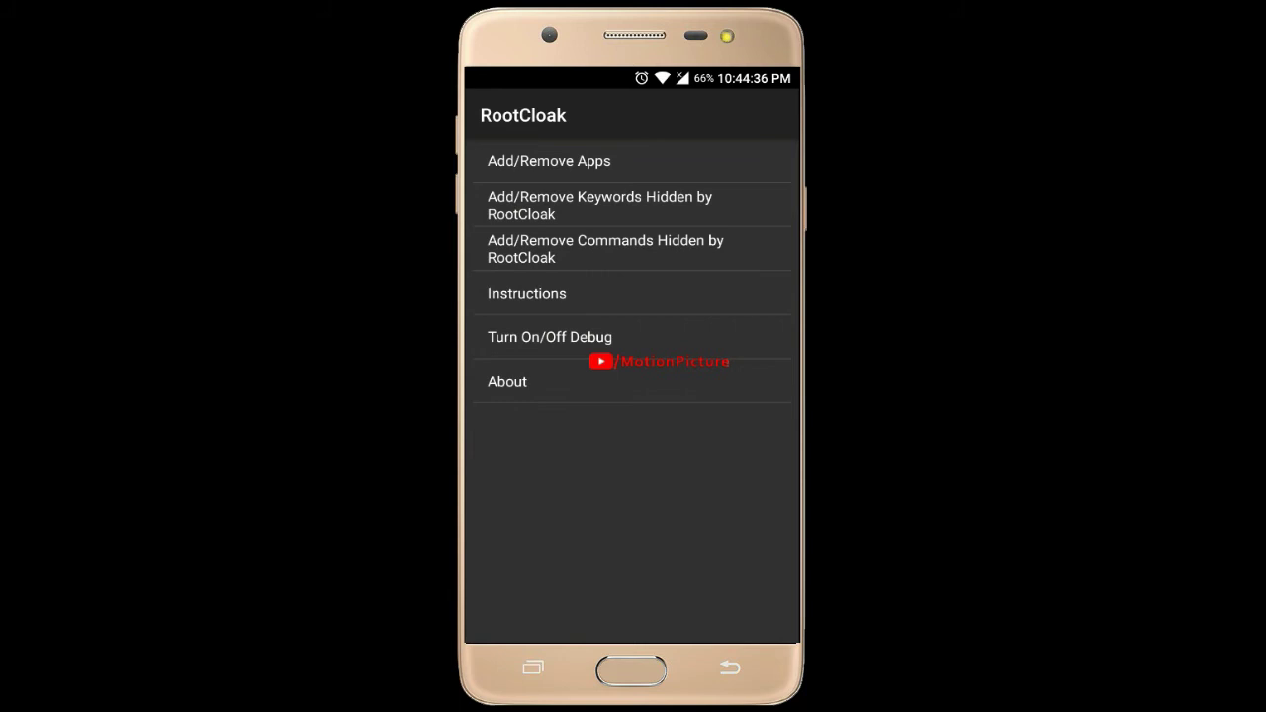
key(Escape)
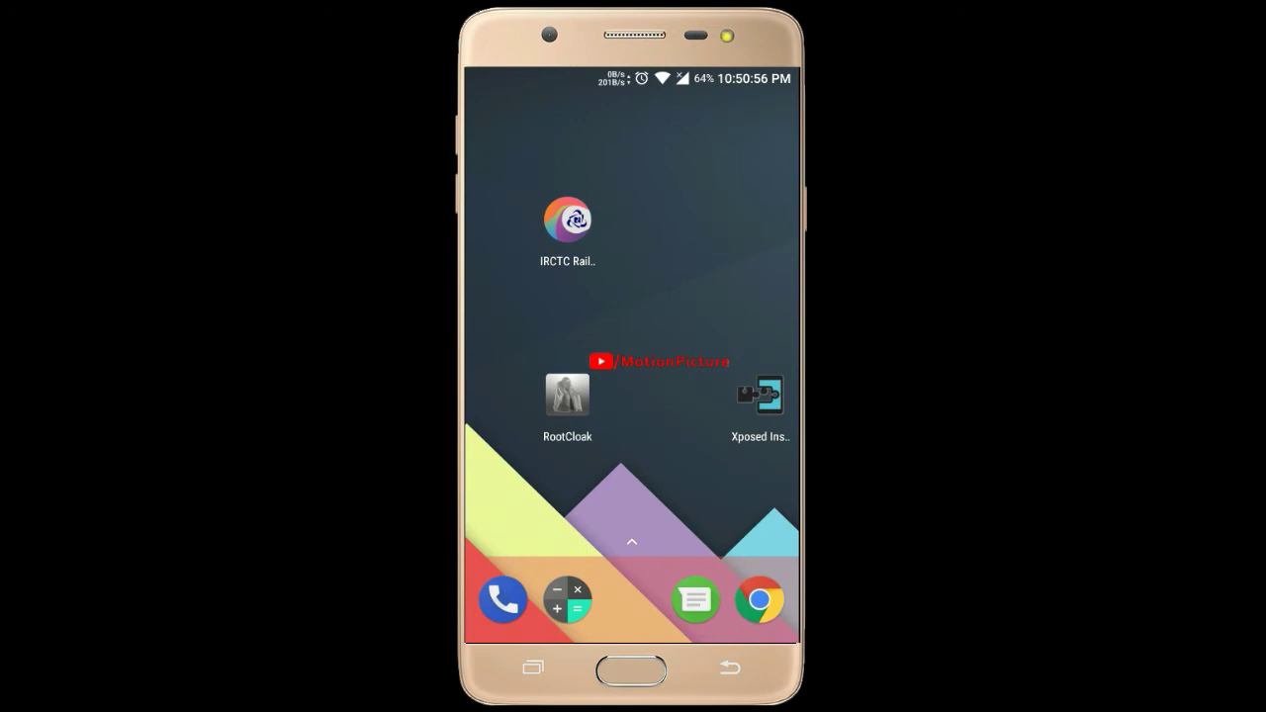
- Launch IRCTC Rail Connect, allow both permission requests, and log in with the account credentials
click(566, 220)
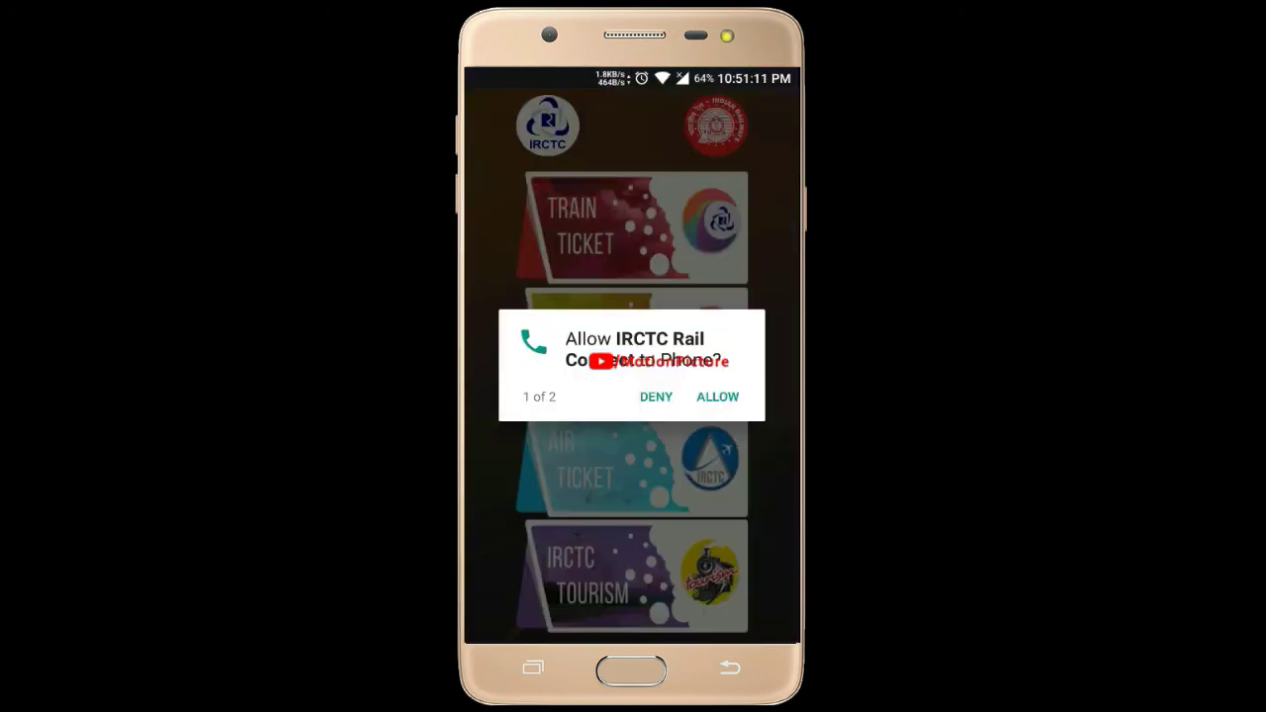
click(717, 396)
click(717, 395)
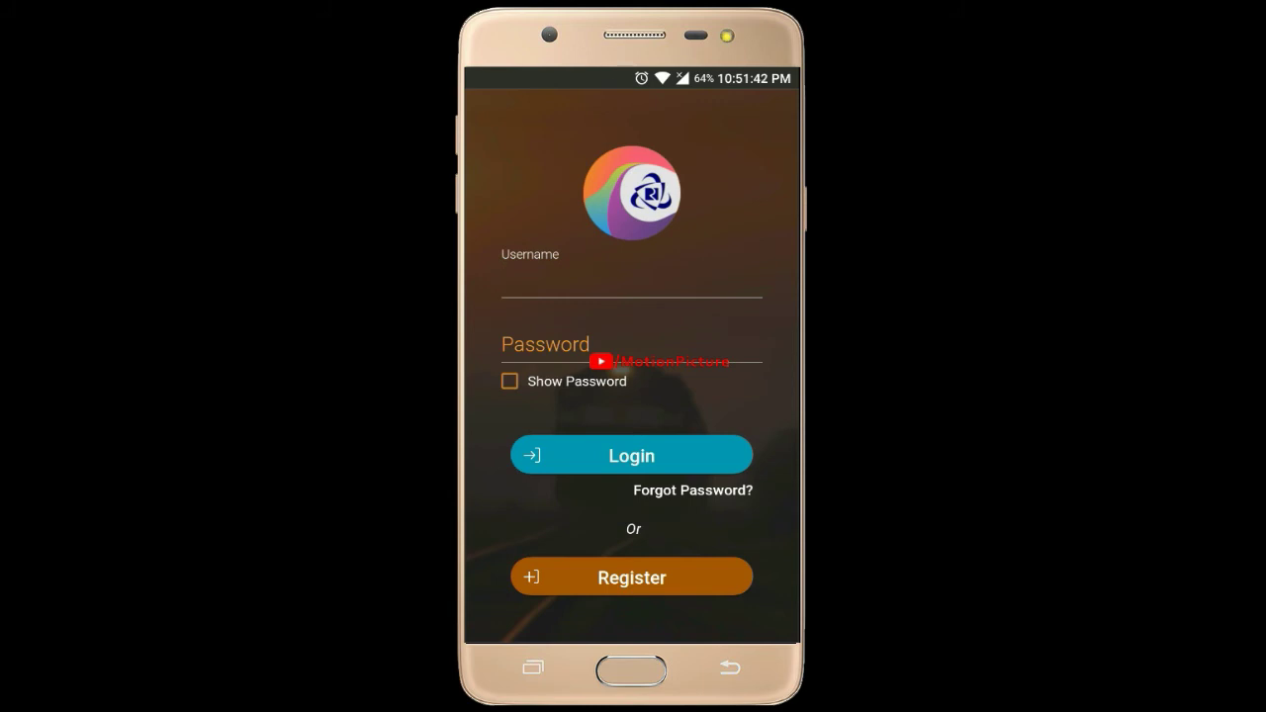
click(678, 455)
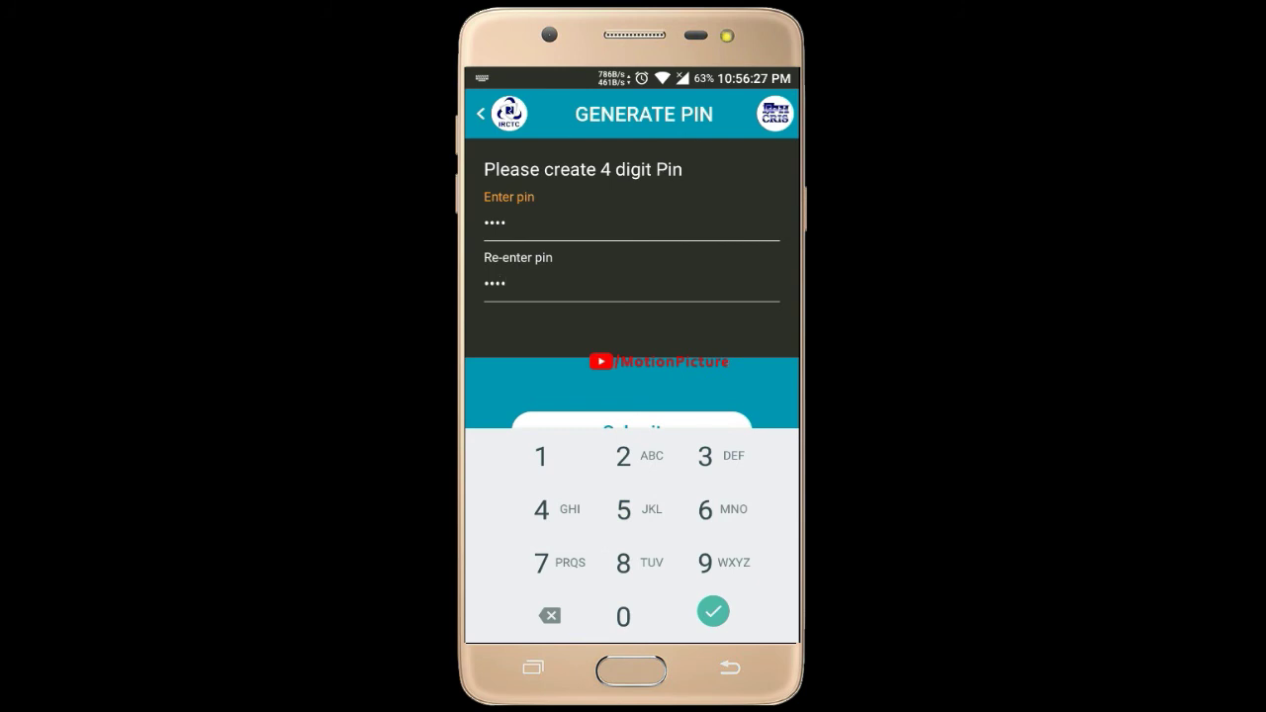
- Submit the new 4-digit PIN and dismiss the Remember PIN reminder with OK
key(Return)
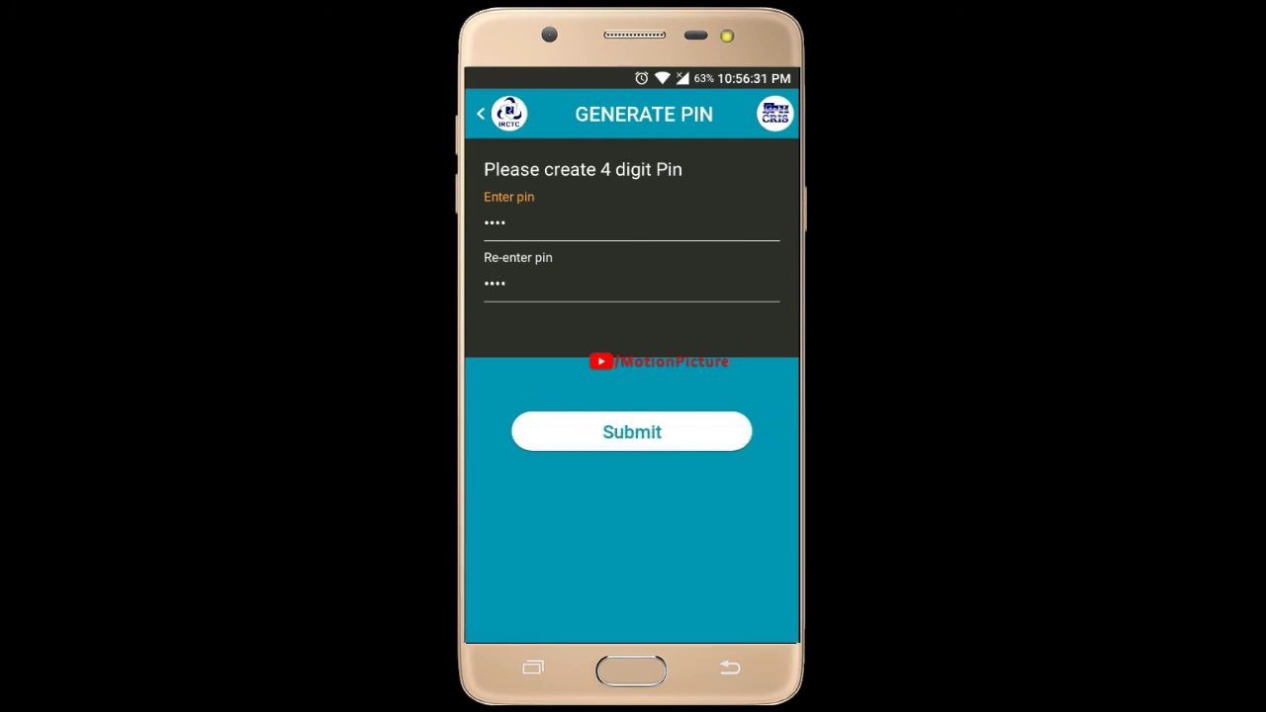
click(631, 431)
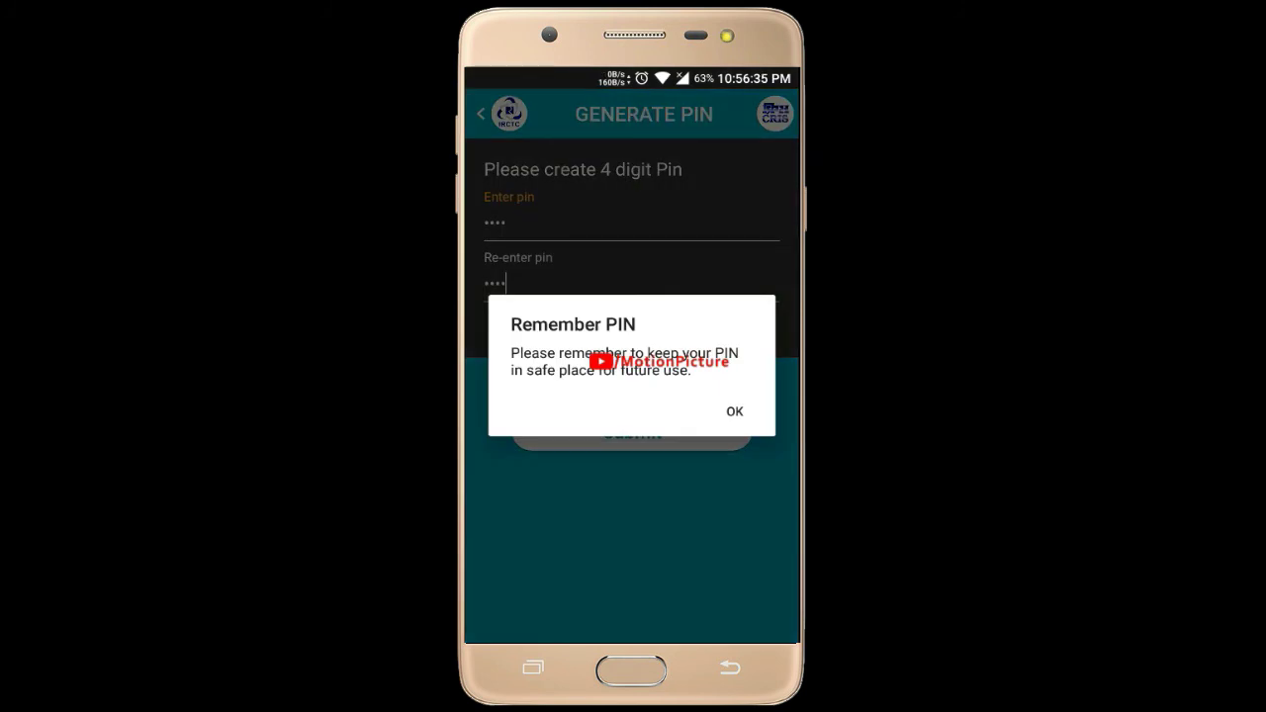
click(735, 412)
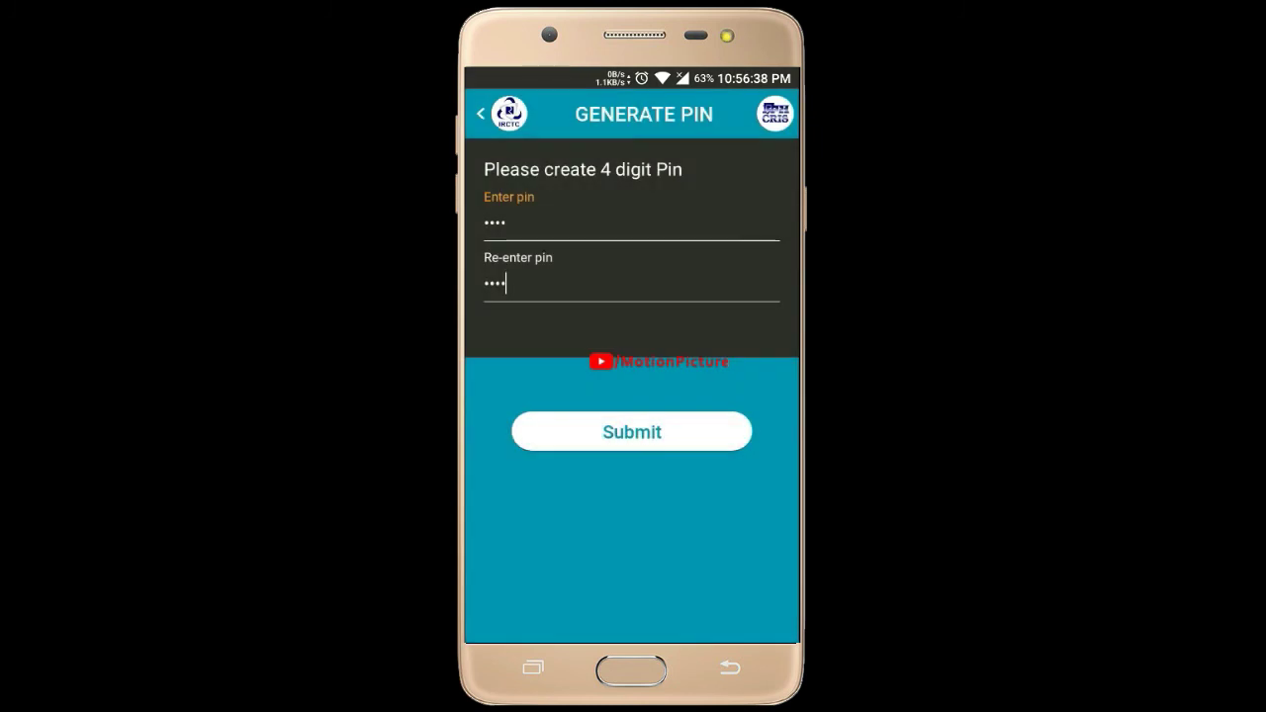